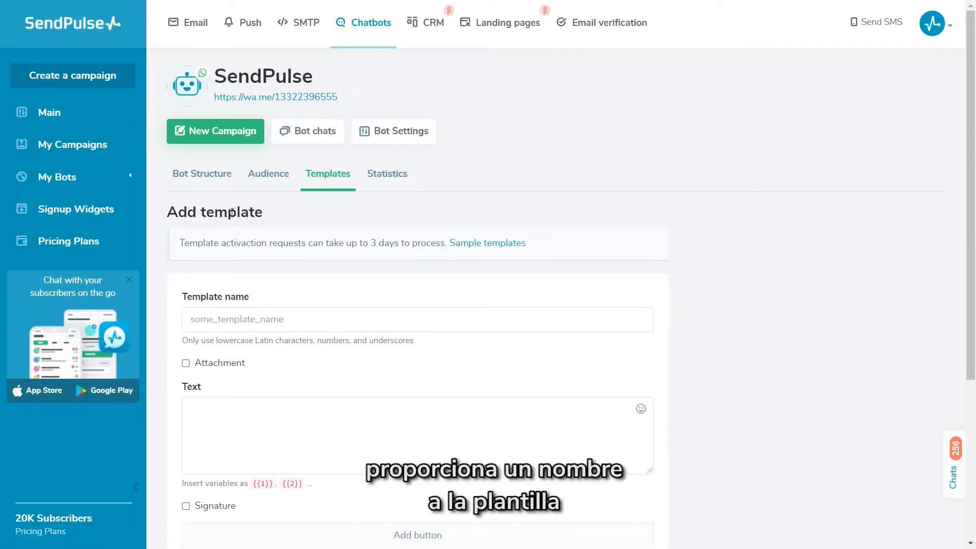
Step: Name the new message template order_confirm
{"action": "left_click", "coordinate": [233, 322]}
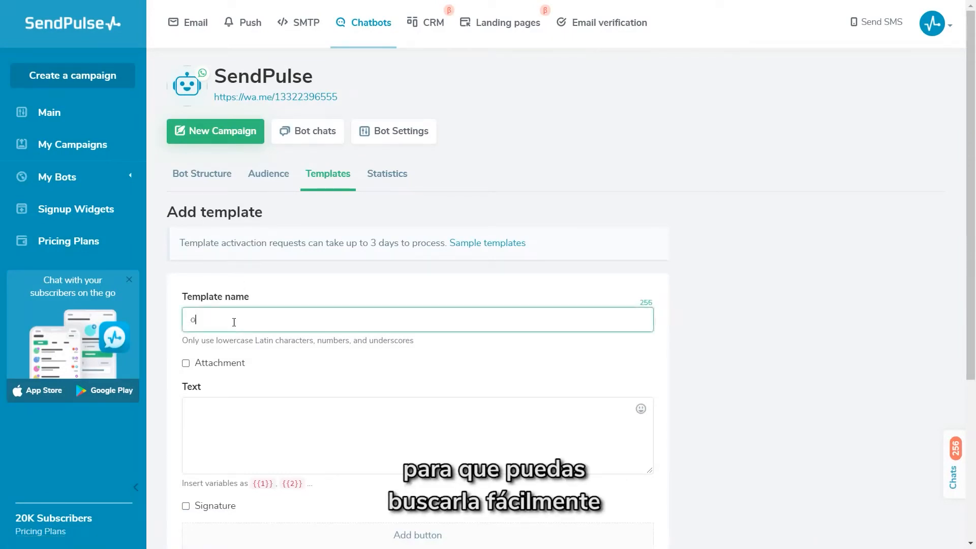
{"action": "type", "text": "order_con"}
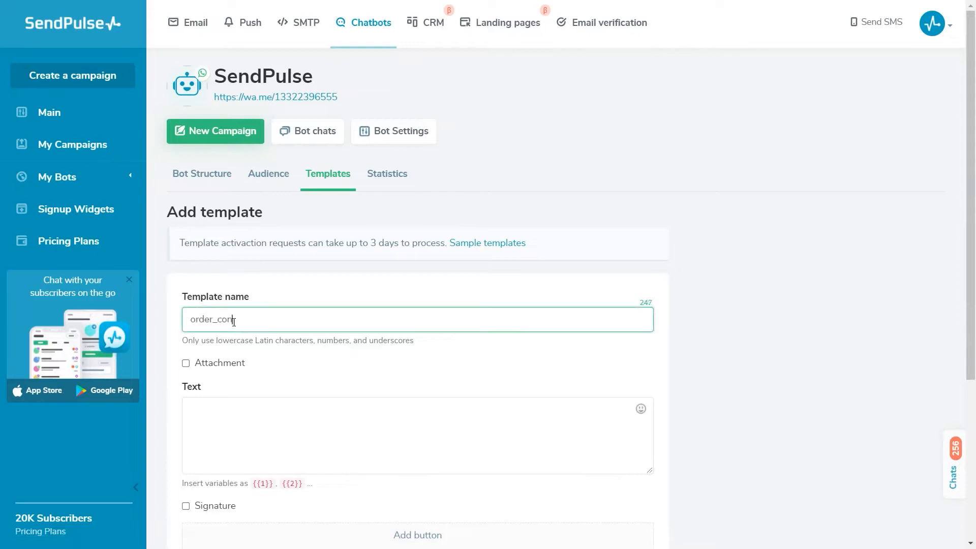
{"action": "type", "text": "firm"}
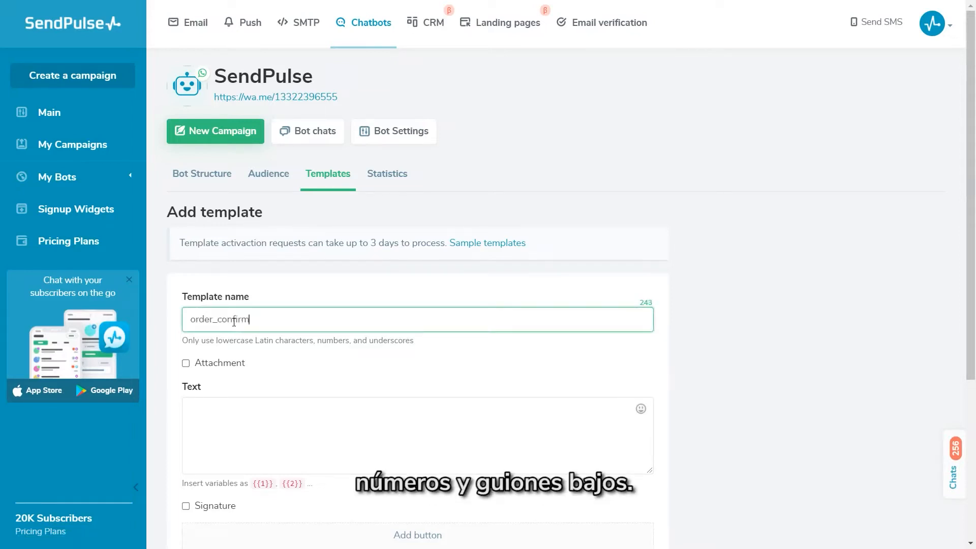
Step: Write the template text "{{1}}, your order {{2}} is confirmed!" and end it with a smiling face emoji
{"action": "scroll", "coordinate": [241, 277], "scroll_direction": "down", "scroll_amount": 3}
{"action": "left_click", "coordinate": [240, 277]}
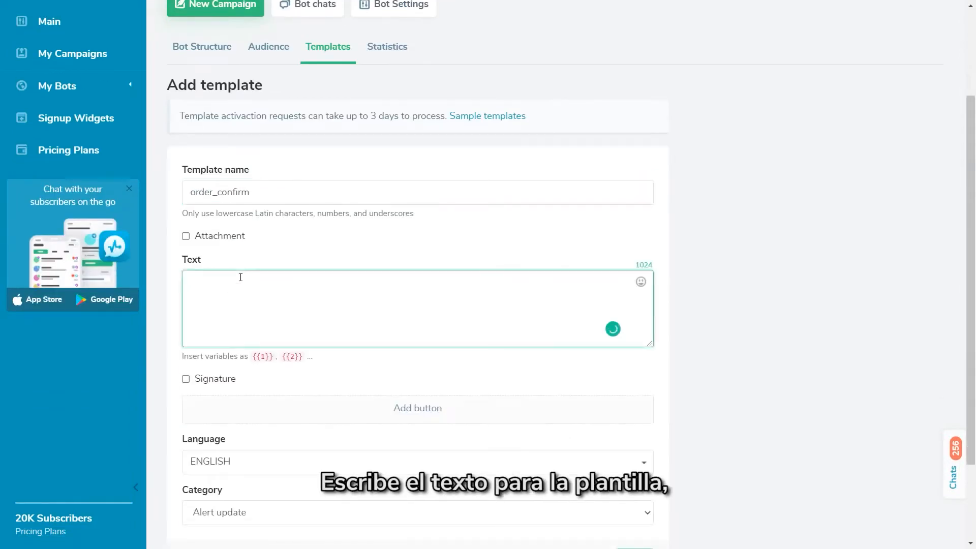
{"action": "type", "text": "{{1}}, your order {{2}} is confirmed!"}
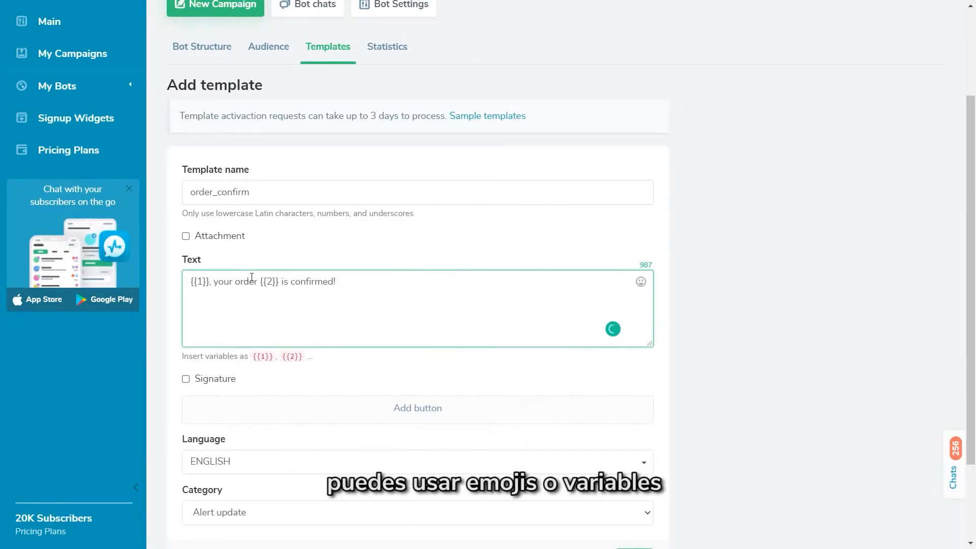
{"action": "left_click", "coordinate": [641, 282]}
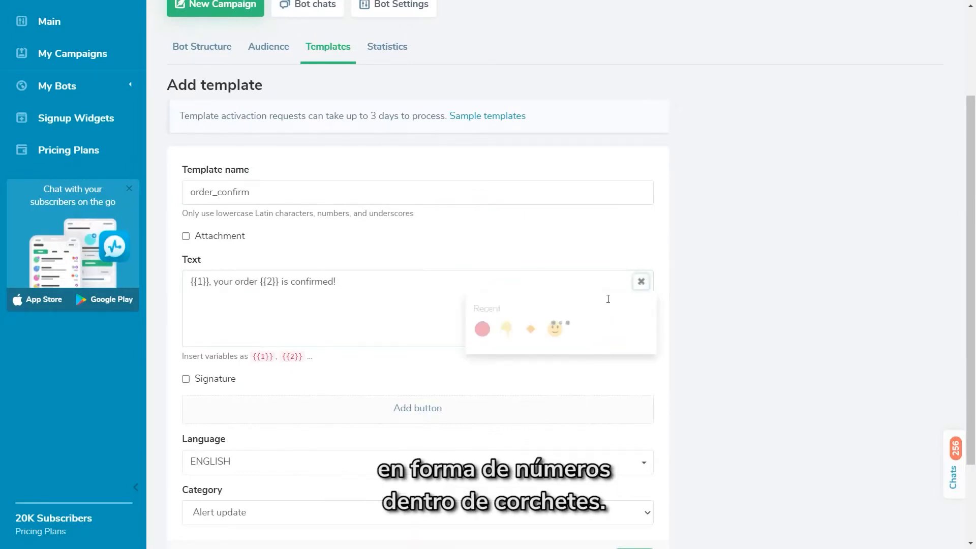
{"action": "left_click", "coordinate": [556, 345]}
{"action": "left_click", "coordinate": [401, 310]}
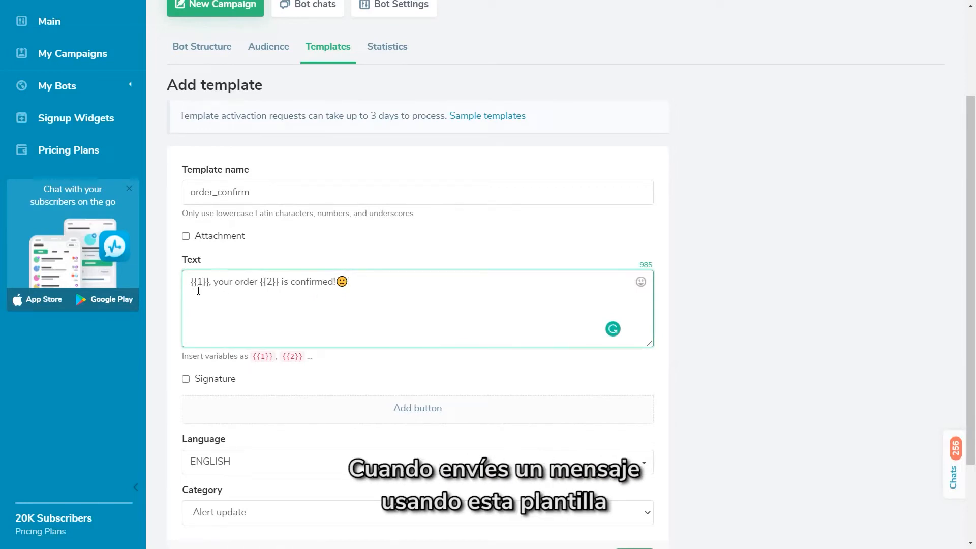
{"action": "left_click_drag", "start_coordinate": [261, 282], "coordinate": [279, 283]}
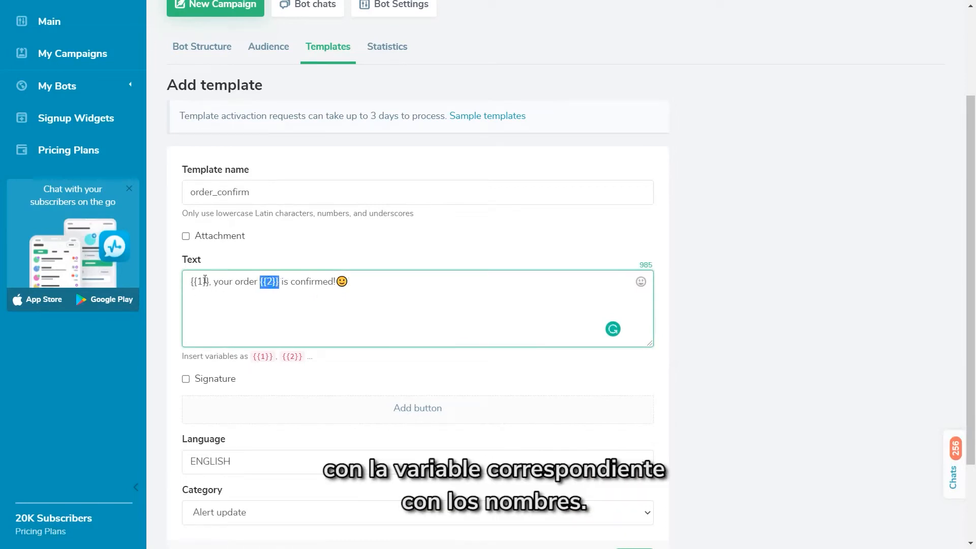
{"action": "left_click_drag", "start_coordinate": [193, 281], "coordinate": [211, 283]}
{"action": "left_click", "coordinate": [216, 292]}
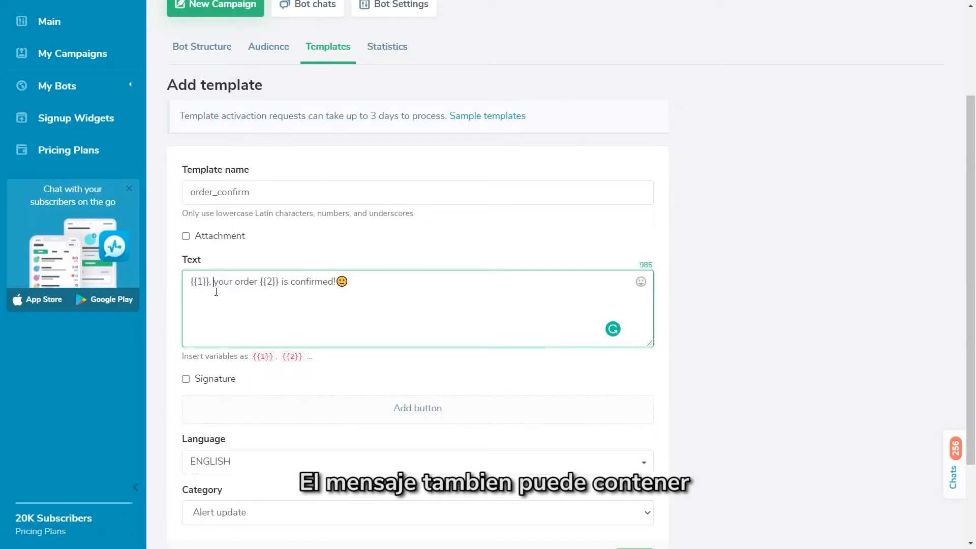
Step: Enable an attachment for the template and keep its type as Image
{"action": "left_click", "coordinate": [213, 241]}
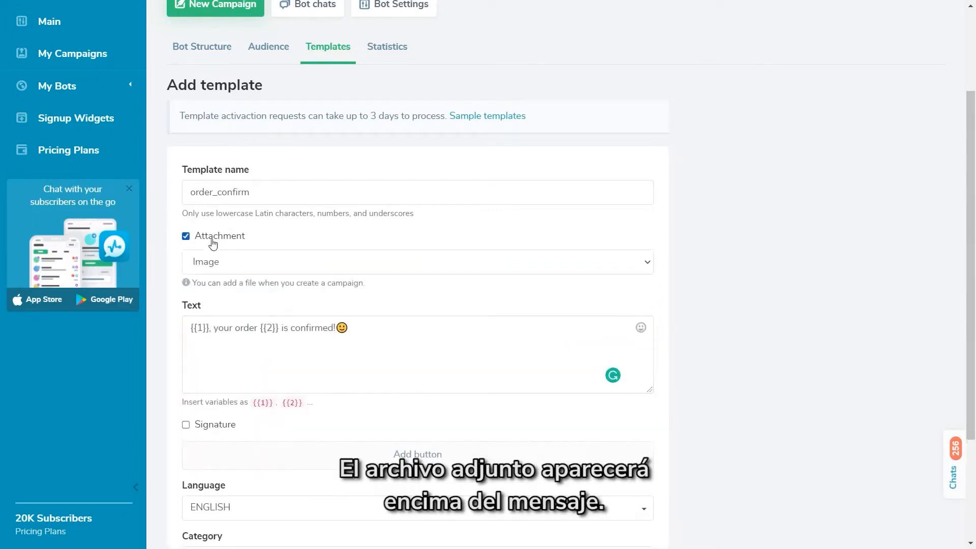
{"action": "left_click", "coordinate": [213, 262]}
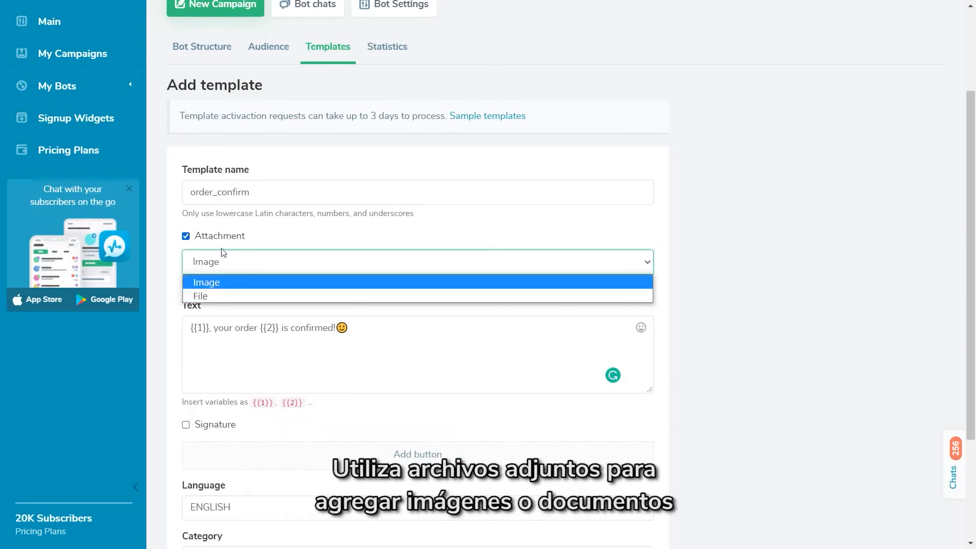
{"action": "left_click", "coordinate": [261, 236]}
{"action": "scroll", "coordinate": [223, 277], "scroll_direction": "down", "scroll_amount": 3}
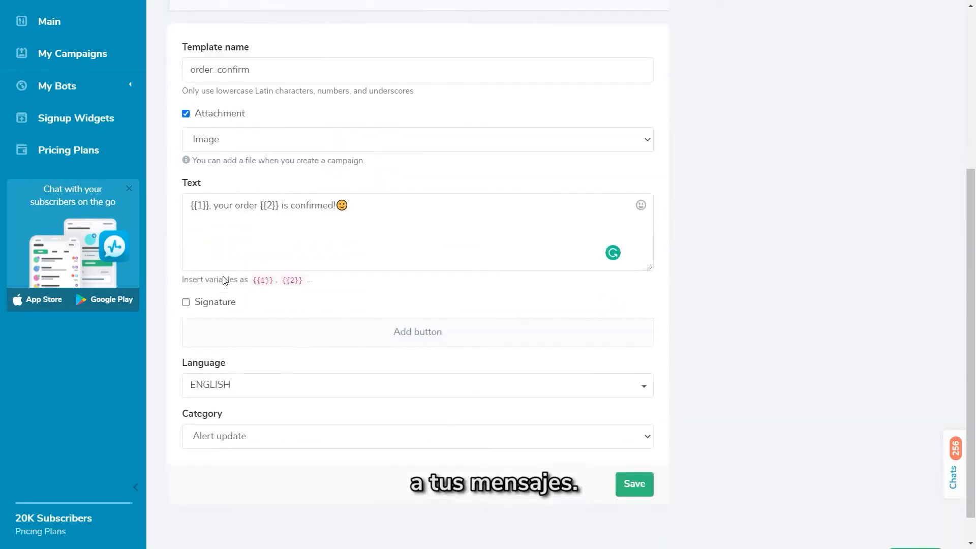
{"action": "left_click", "coordinate": [187, 299]}
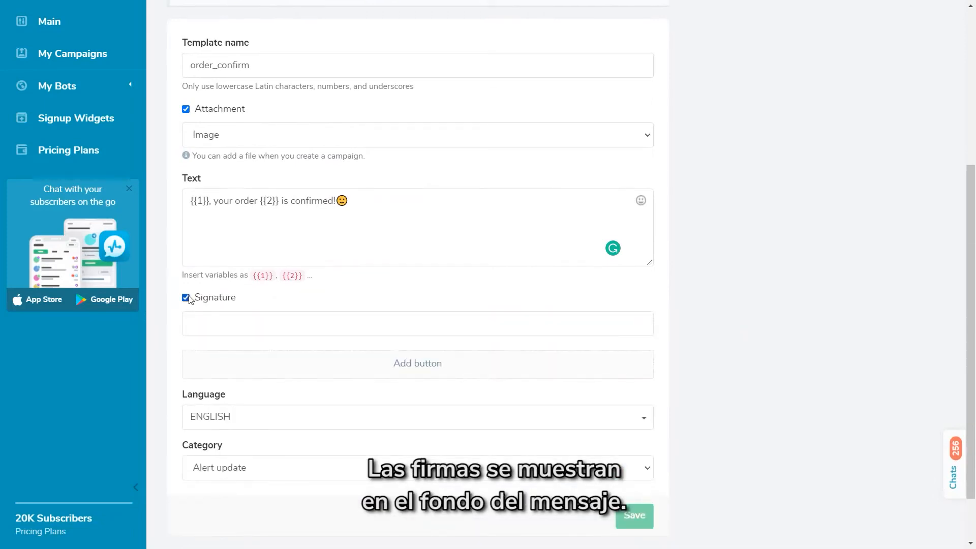
{"action": "left_click", "coordinate": [187, 298]}
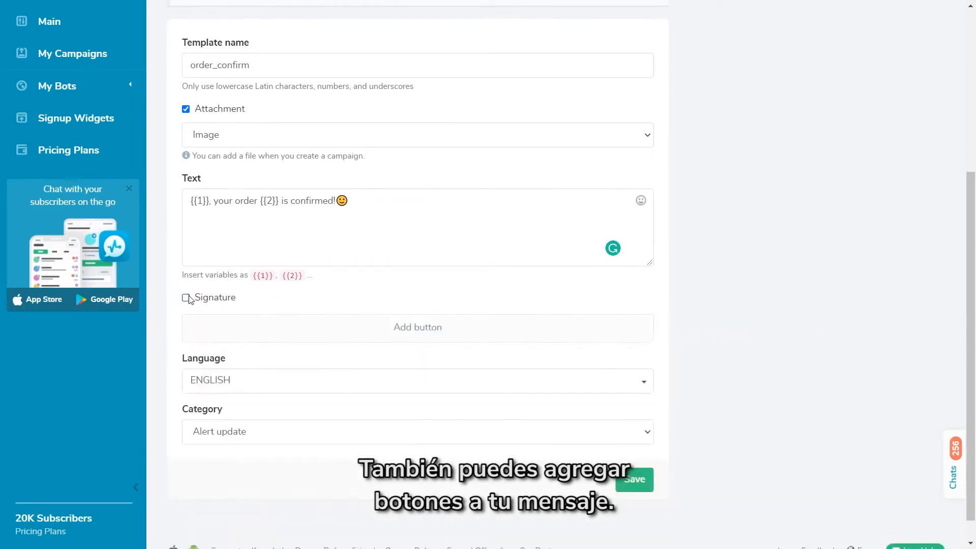
Step: Add a quick reply button with the text "Delivery info" and no link to the template
{"action": "left_click", "coordinate": [307, 336]}
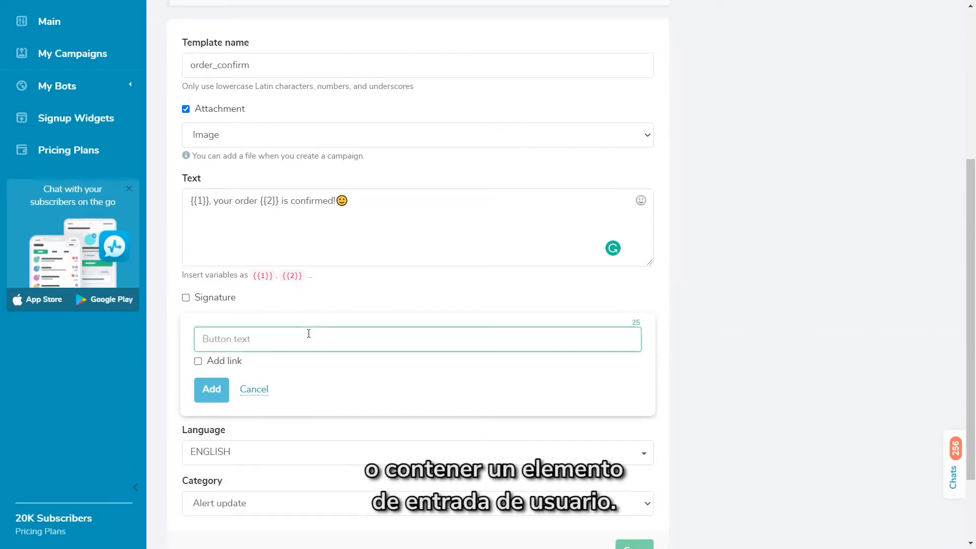
{"action": "type", "text": "Deli"}
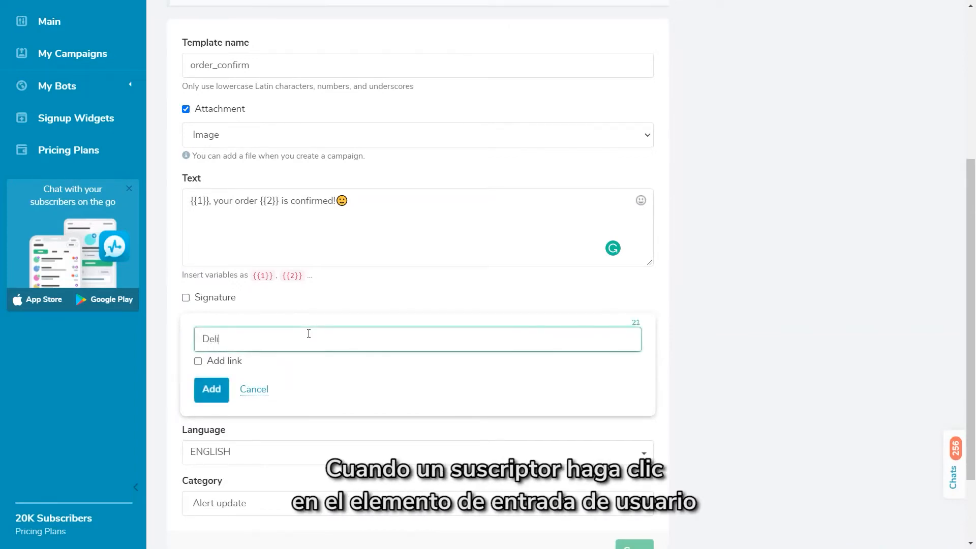
{"action": "type", "text": "very info"}
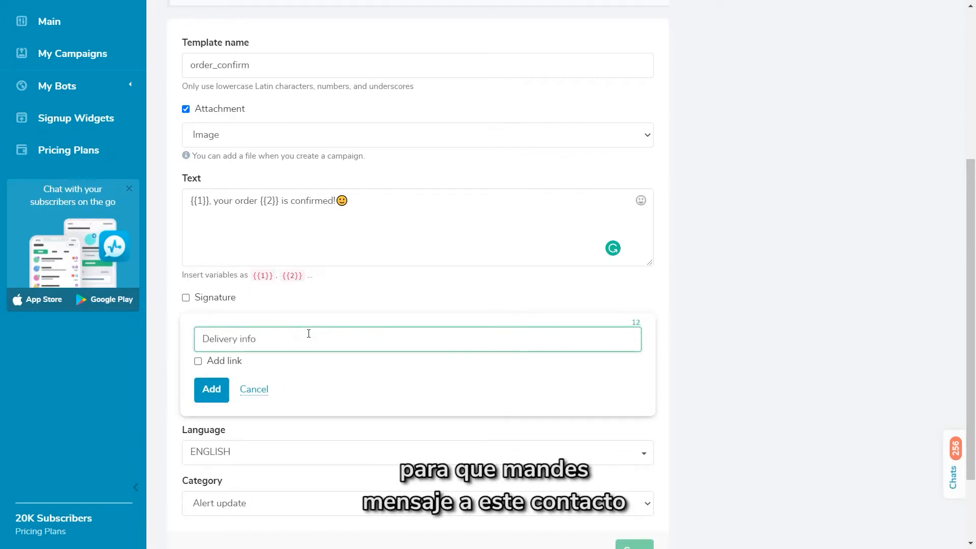
{"action": "left_click", "coordinate": [198, 361]}
{"action": "left_click", "coordinate": [257, 388]}
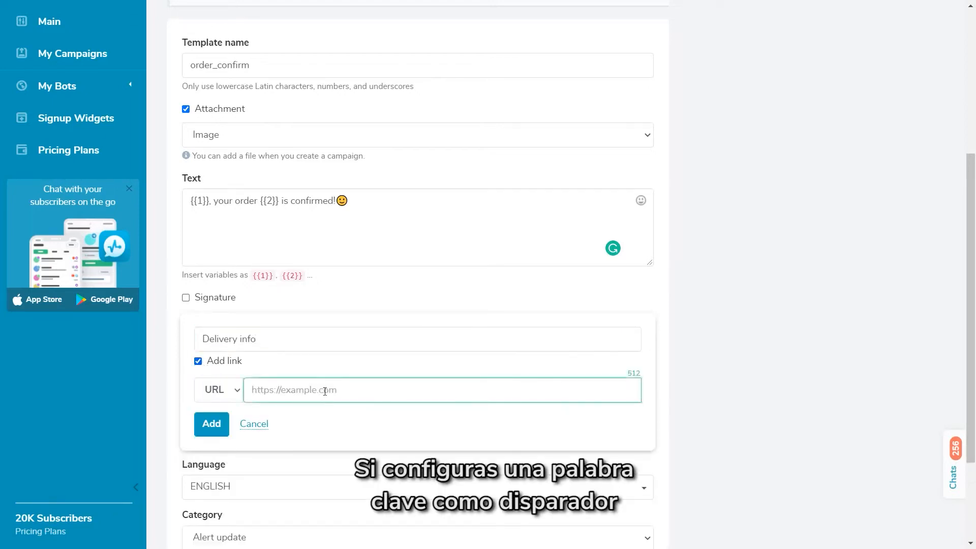
{"action": "left_click", "coordinate": [198, 361]}
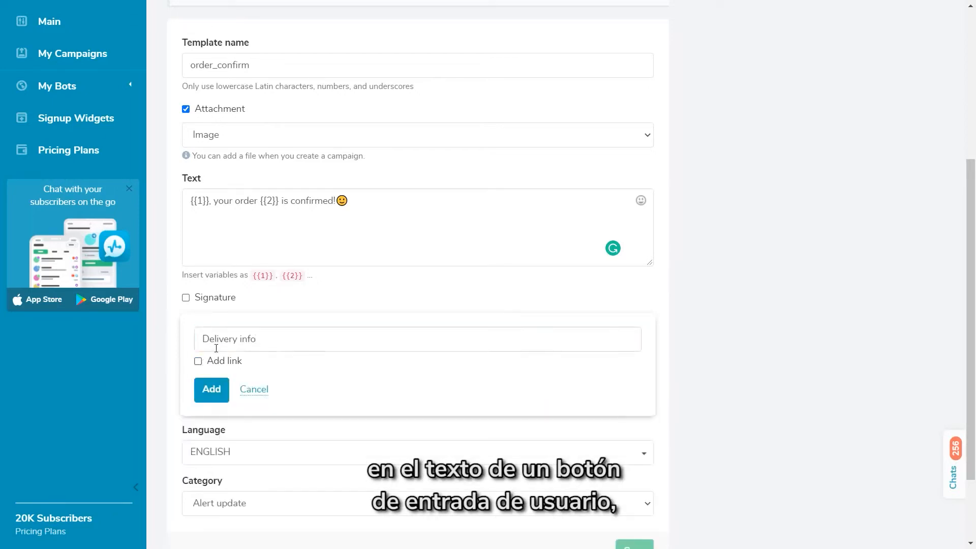
{"action": "left_click", "coordinate": [213, 391]}
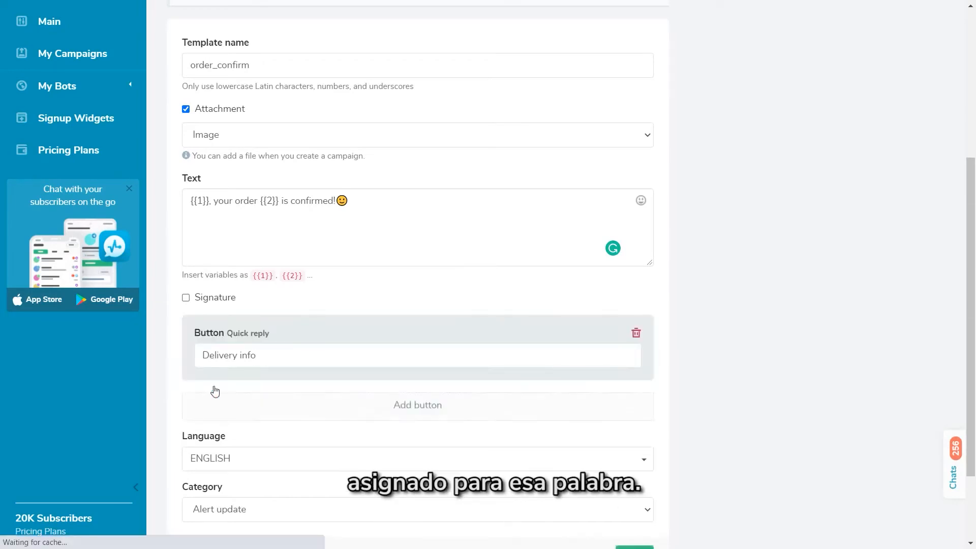
Step: Set the template's language to English and its category to Reservation update
{"action": "scroll", "coordinate": [213, 391], "scroll_direction": "down", "scroll_amount": 3}
{"action": "left_click", "coordinate": [218, 353]}
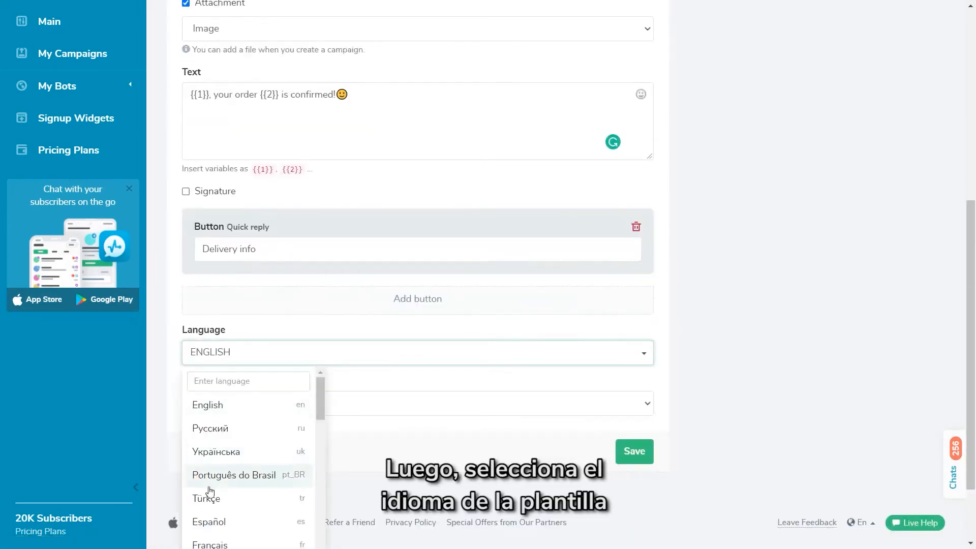
{"action": "left_click", "coordinate": [213, 411]}
{"action": "left_click", "coordinate": [214, 409]}
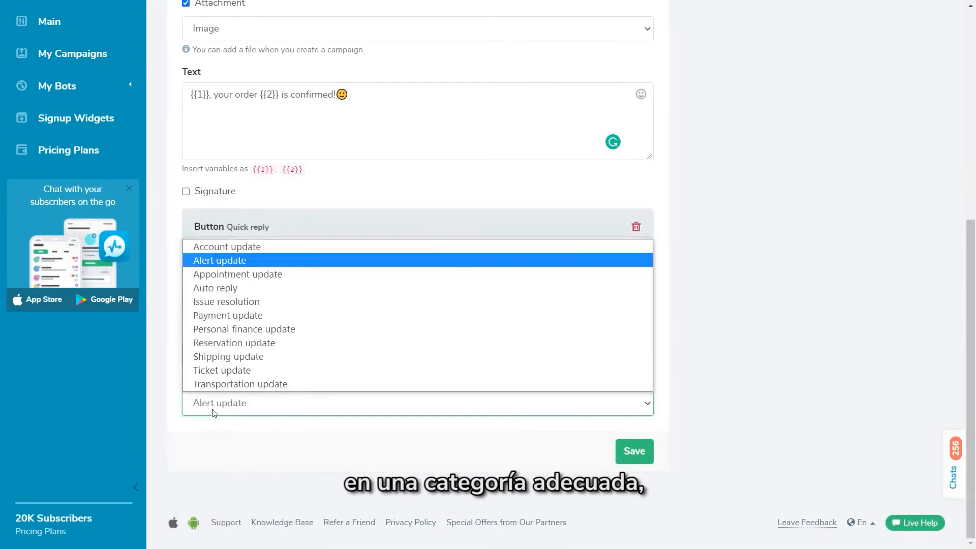
{"action": "left_click", "coordinate": [228, 344]}
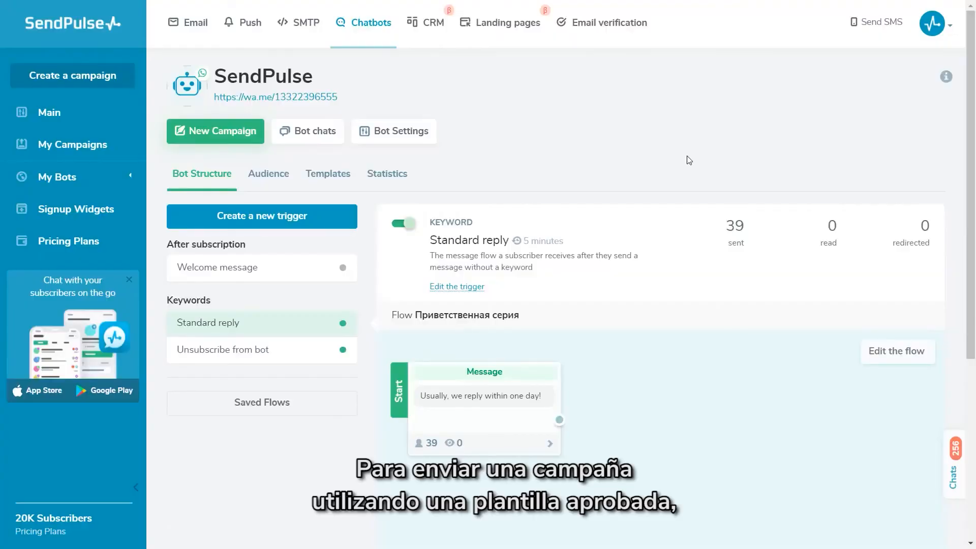
Step: Create a new campaign for the WhatsApp bot SendPulse
{"action": "left_click", "coordinate": [105, 76]}
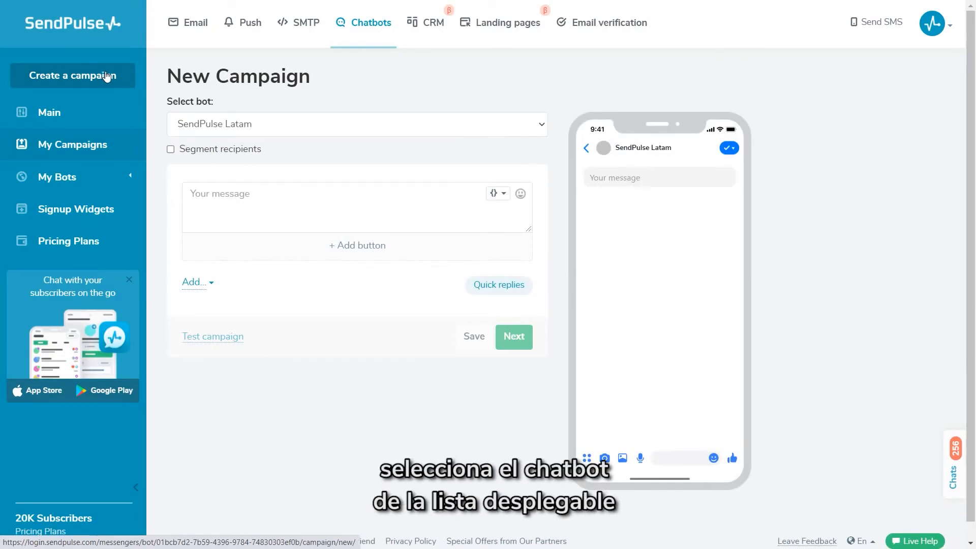
{"action": "left_click", "coordinate": [285, 126]}
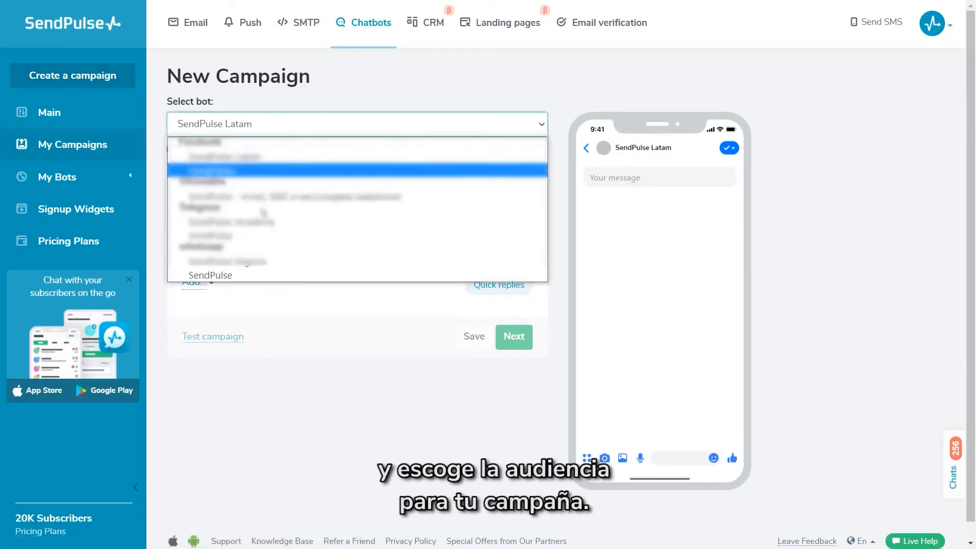
{"action": "left_click", "coordinate": [245, 275]}
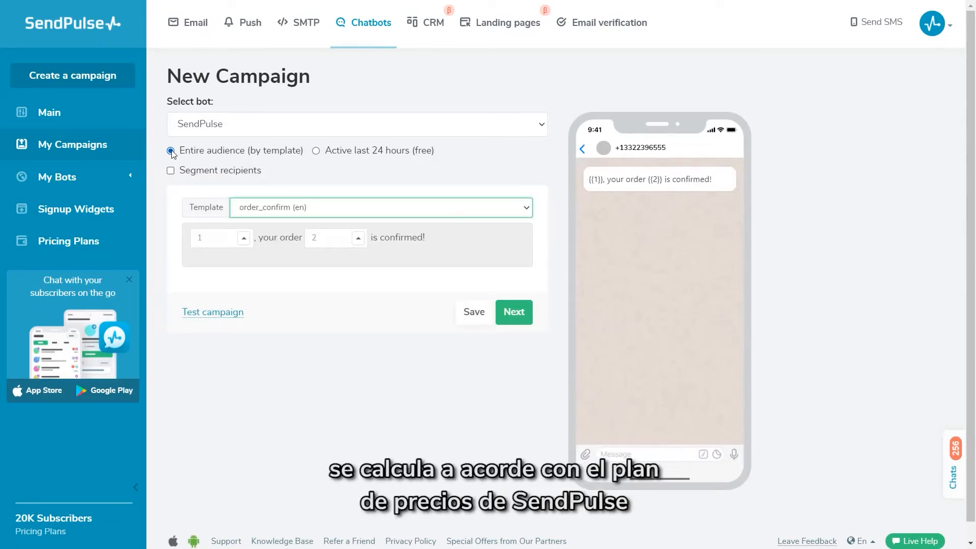
Step: Try targeting subscribers active in the last 24 hours, with a smiling face emoji appended to the message, and check which elements can be added
{"action": "left_click", "coordinate": [315, 151]}
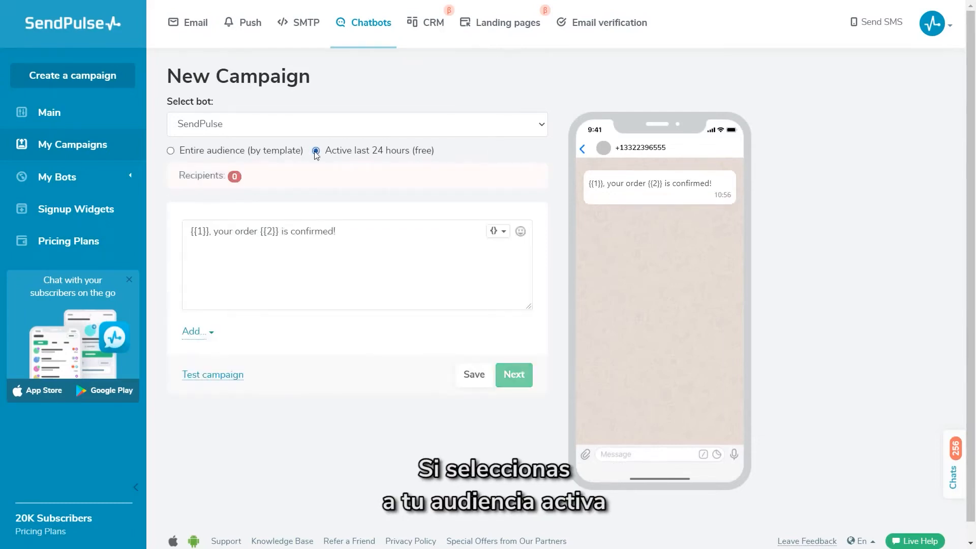
{"action": "left_click", "coordinate": [356, 232]}
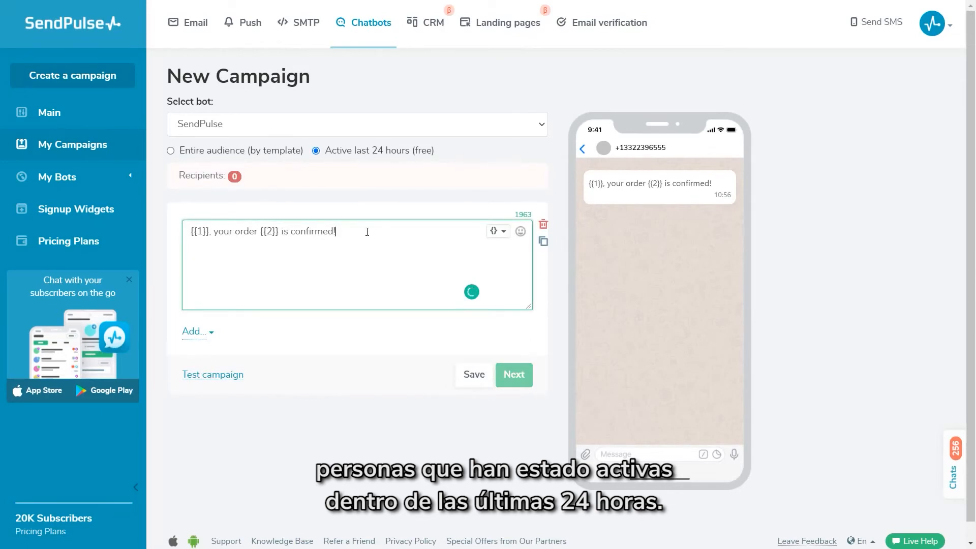
{"action": "left_click", "coordinate": [521, 232]}
{"action": "left_click", "coordinate": [434, 298]}
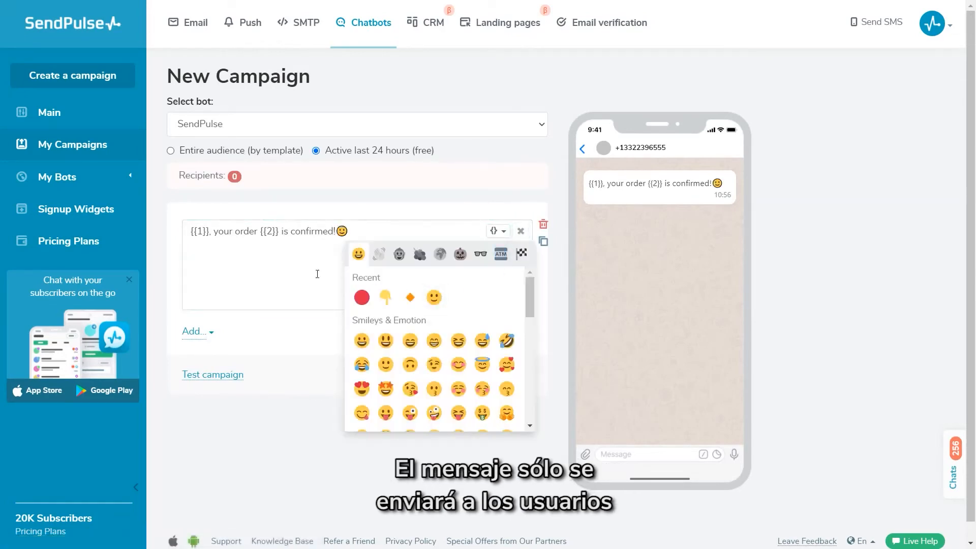
{"action": "left_click", "coordinate": [317, 274]}
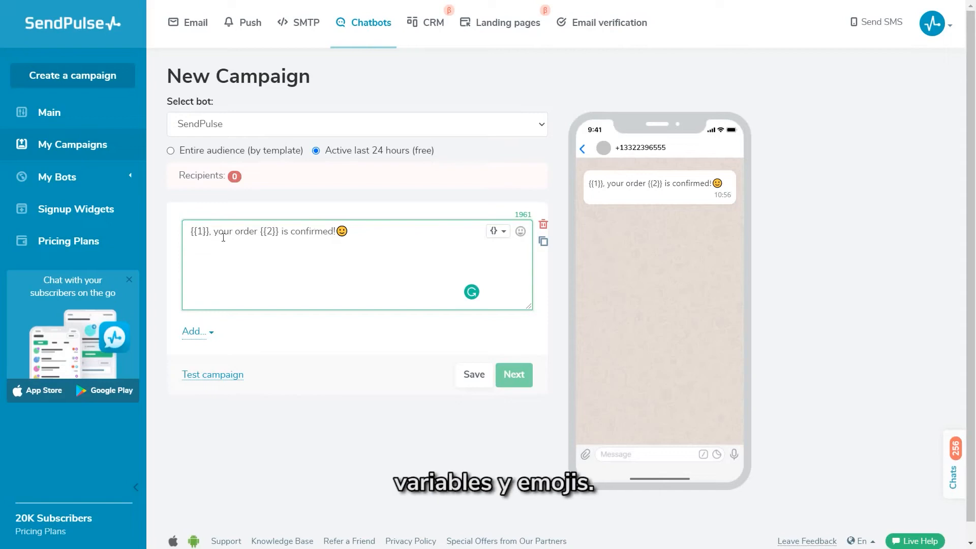
{"action": "left_click", "coordinate": [198, 331]}
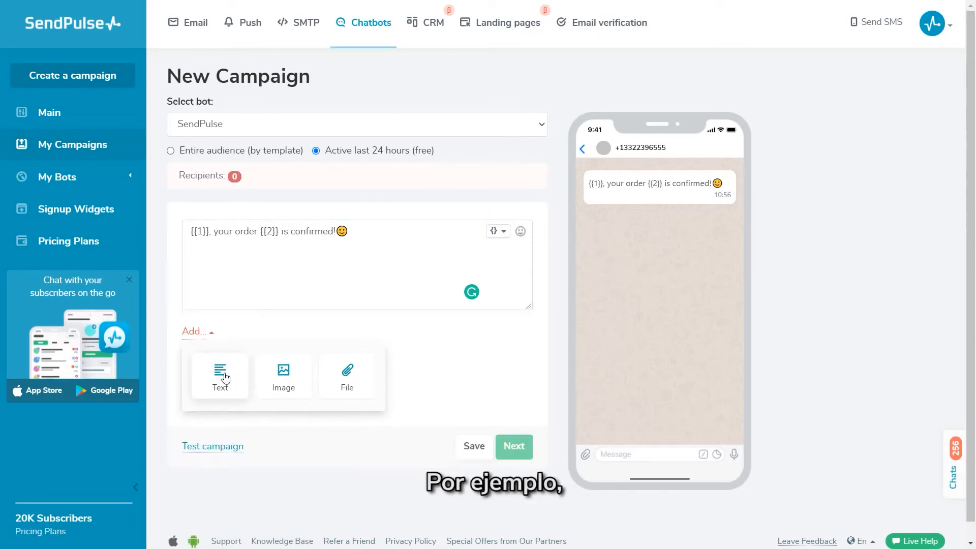
{"action": "left_click", "coordinate": [242, 273]}
Step: Target the entire audience by template, enable recipient segmentation and check the start date calendar of the sign-up date filter
{"action": "left_click", "coordinate": [170, 151]}
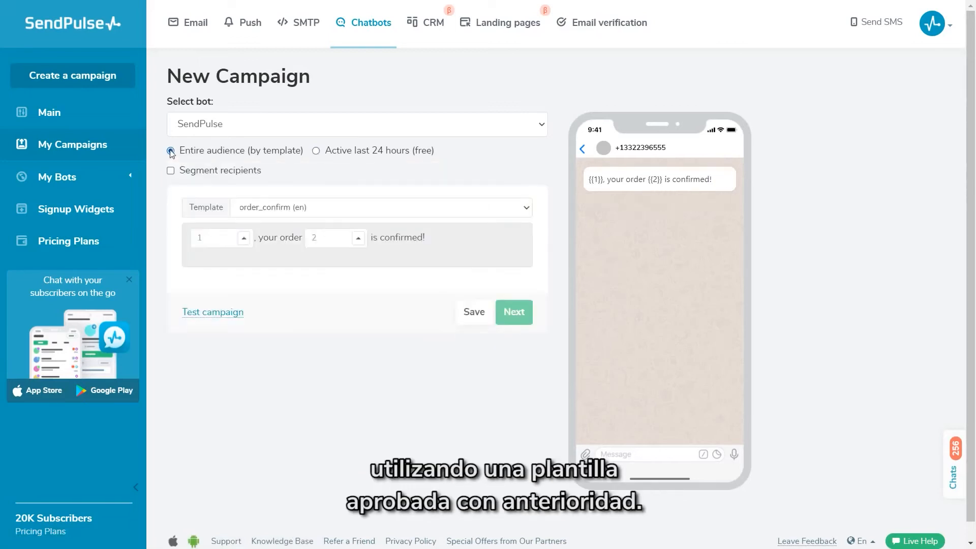
{"action": "left_click", "coordinate": [171, 171]}
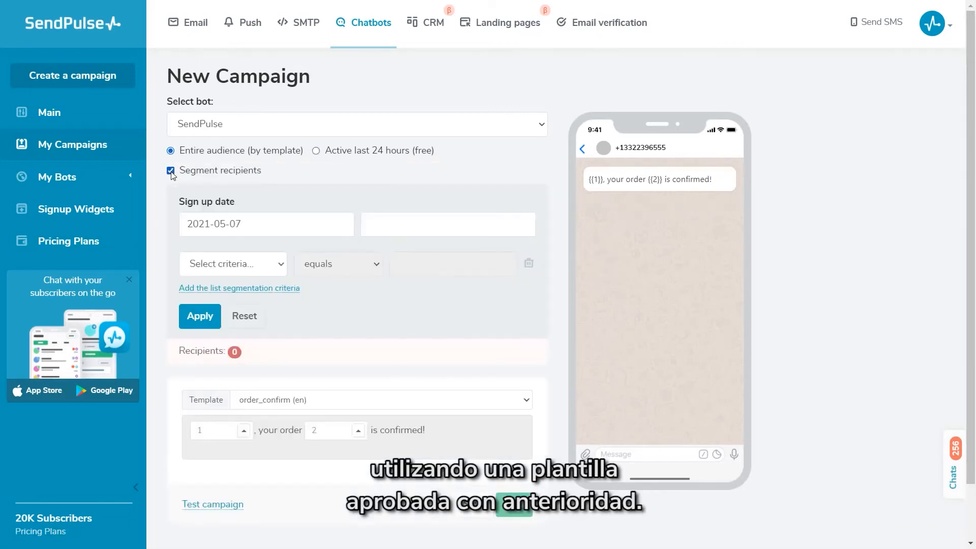
{"action": "left_click", "coordinate": [209, 223]}
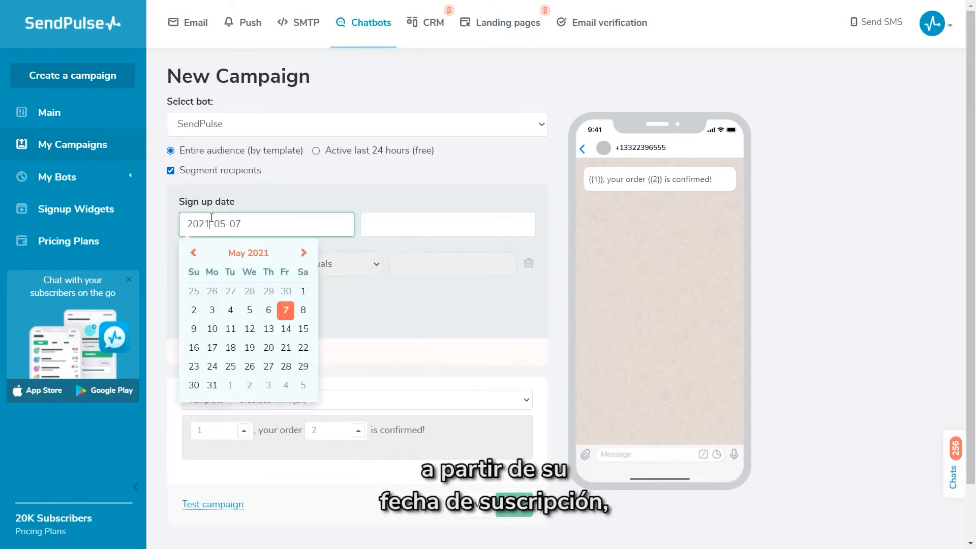
{"action": "left_click", "coordinate": [252, 197]}
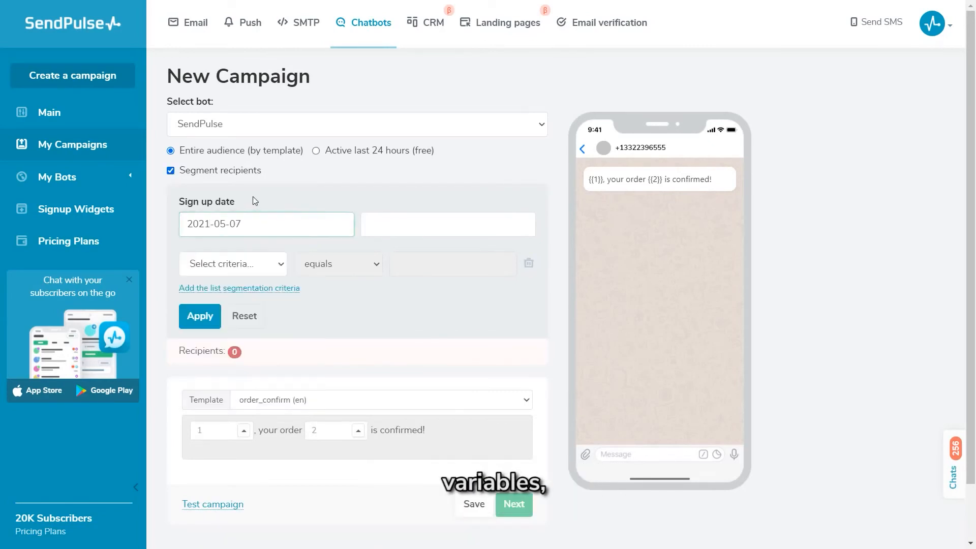
Step: Try Tags as a recipient segmentation criterion and turn recipient segmentation off
{"action": "left_click", "coordinate": [231, 265]}
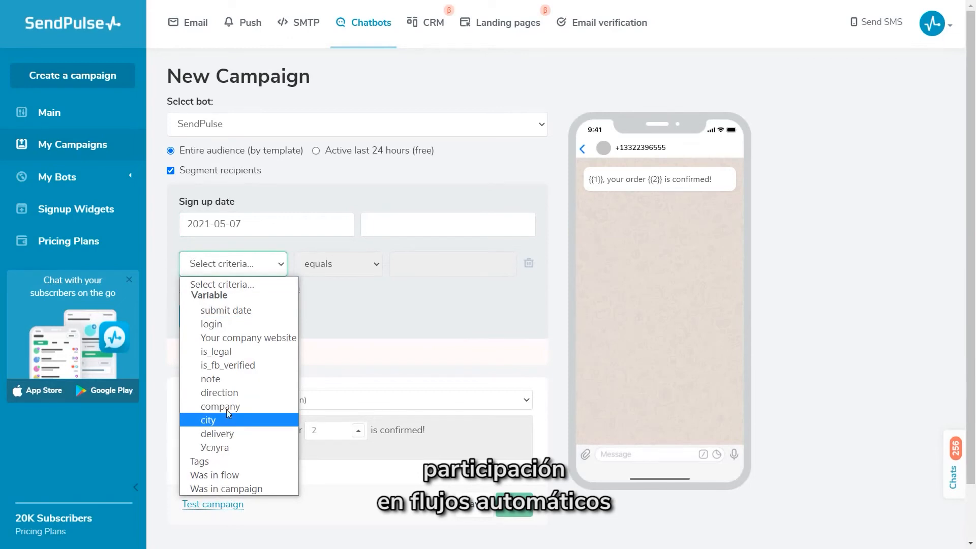
{"action": "left_click", "coordinate": [227, 463]}
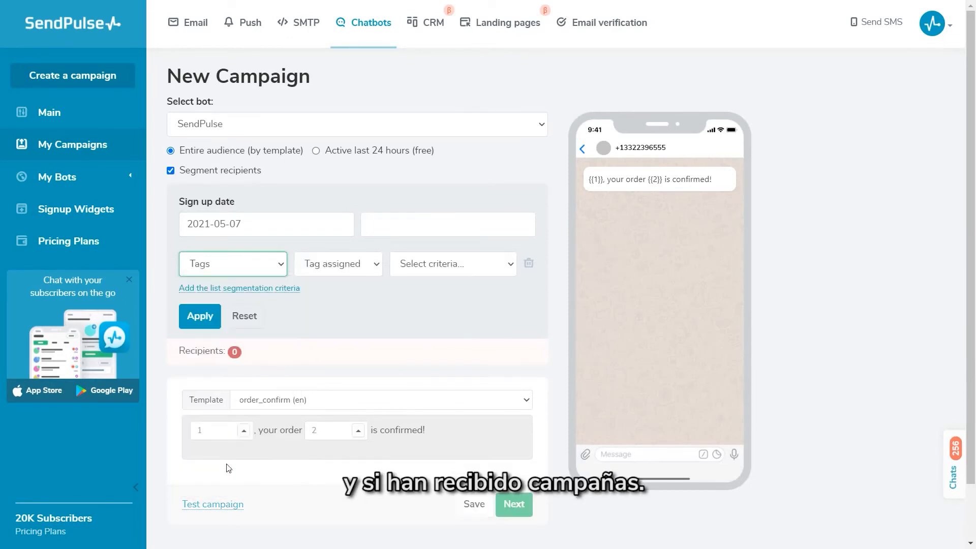
{"action": "left_click", "coordinate": [172, 170]}
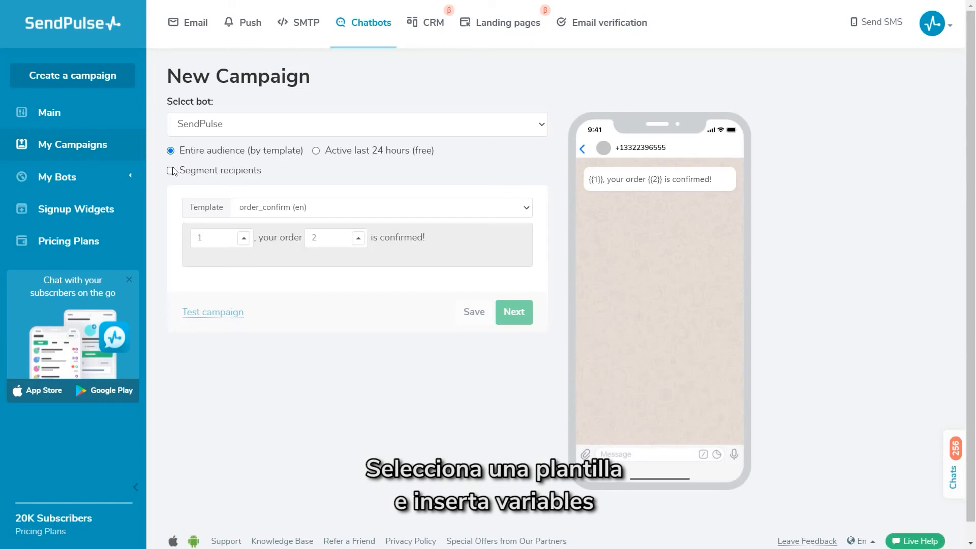
Step: Fill the order_confirm template's first placeholder with the first_name variable and its second placeholder with the note variable
{"action": "left_click", "coordinate": [245, 238]}
{"action": "left_click", "coordinate": [207, 65]}
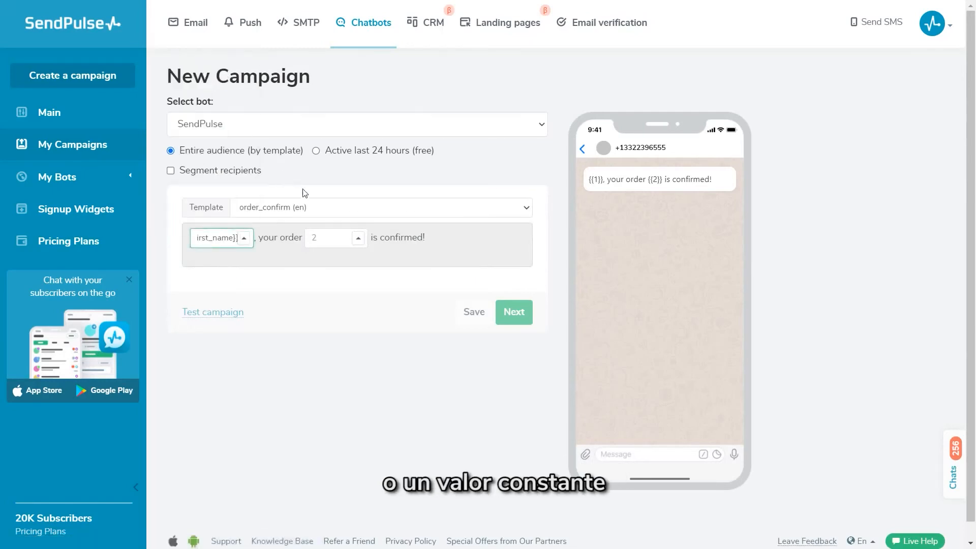
{"action": "left_click", "coordinate": [359, 238]}
{"action": "scroll", "coordinate": [333, 144], "scroll_direction": "down", "scroll_amount": 3}
{"action": "scroll", "coordinate": [329, 142], "scroll_direction": "up", "scroll_amount": 3}
{"action": "left_click", "coordinate": [329, 136]}
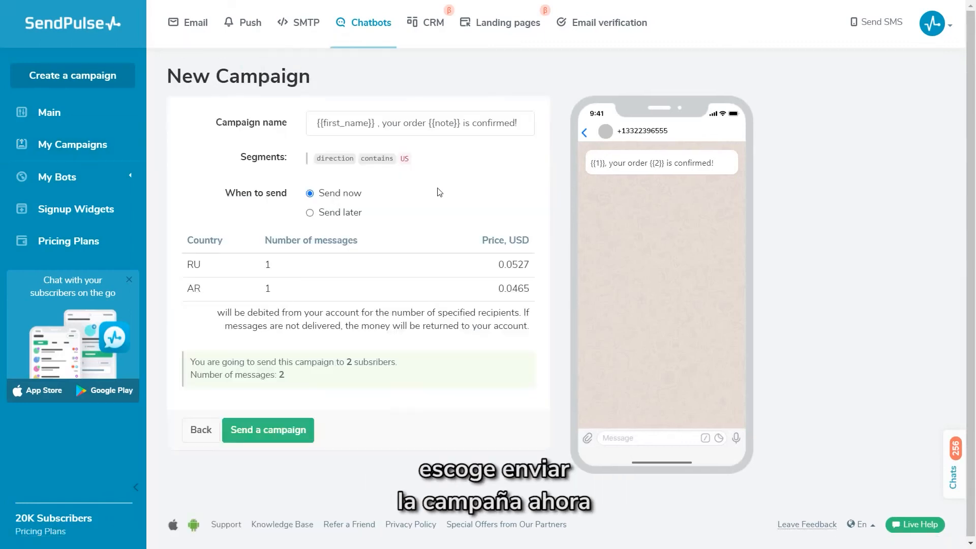
Step: Set the campaign's sending time to Send later and pick a send date in the following month
{"action": "left_click", "coordinate": [347, 214]}
{"action": "left_click", "coordinate": [465, 237]}
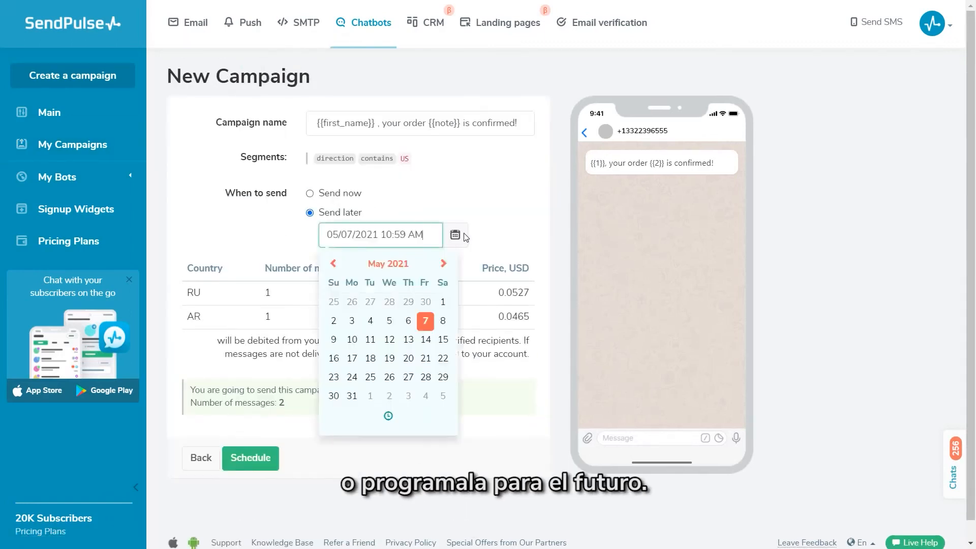
{"action": "left_click", "coordinate": [443, 263]}
{"action": "left_click", "coordinate": [389, 321]}
{"action": "left_click", "coordinate": [445, 210]}
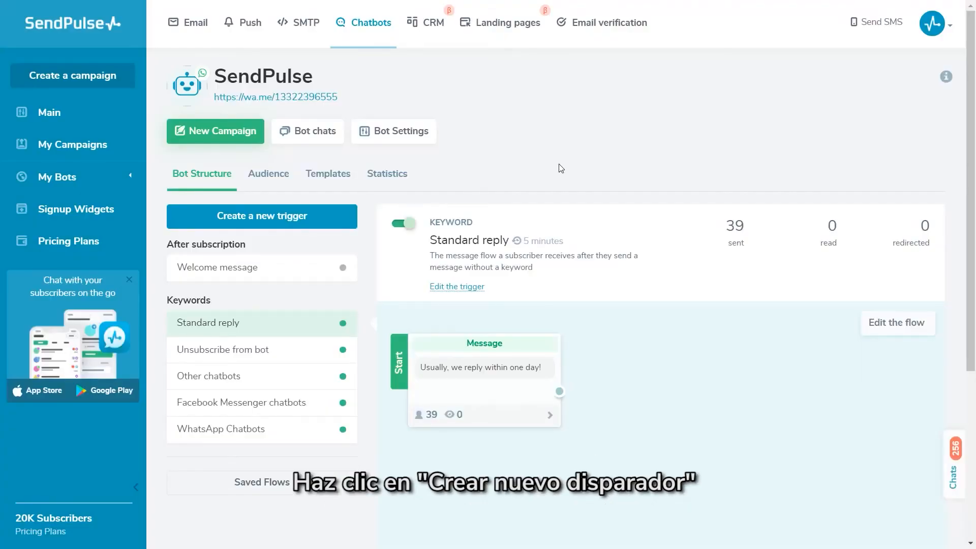
Step: Add a Keyword trigger to the bot with the keywords Price, Subscription plan and Cost
{"action": "left_click", "coordinate": [341, 215]}
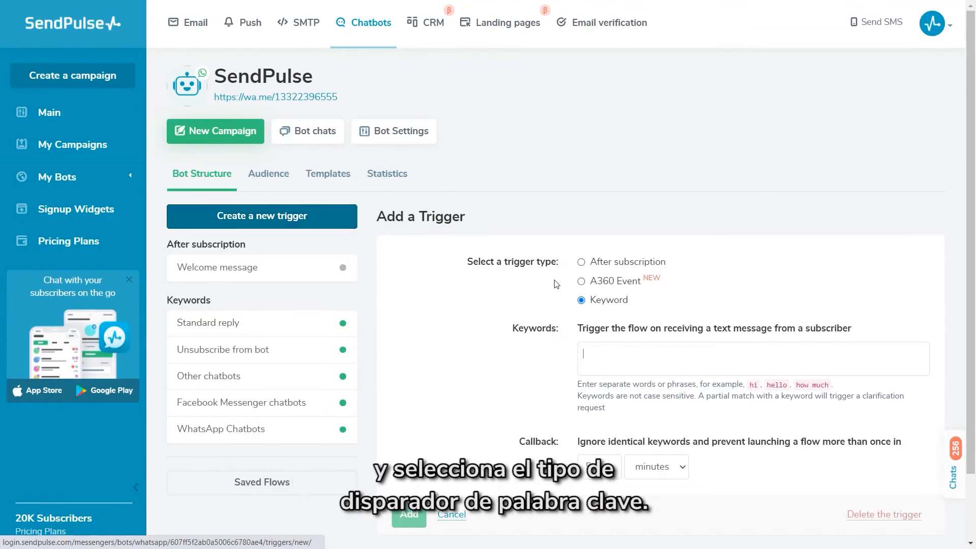
{"action": "left_click", "coordinate": [582, 301]}
{"action": "left_click", "coordinate": [590, 349]}
{"action": "type", "text": "Price"}
{"action": "key", "text": "Return"}
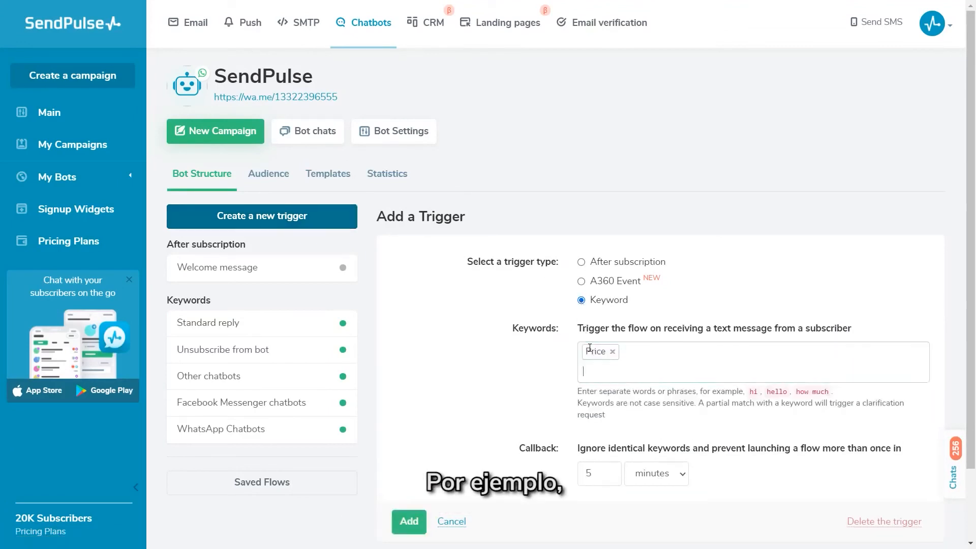
{"action": "type", "text": "Subscription plan"}
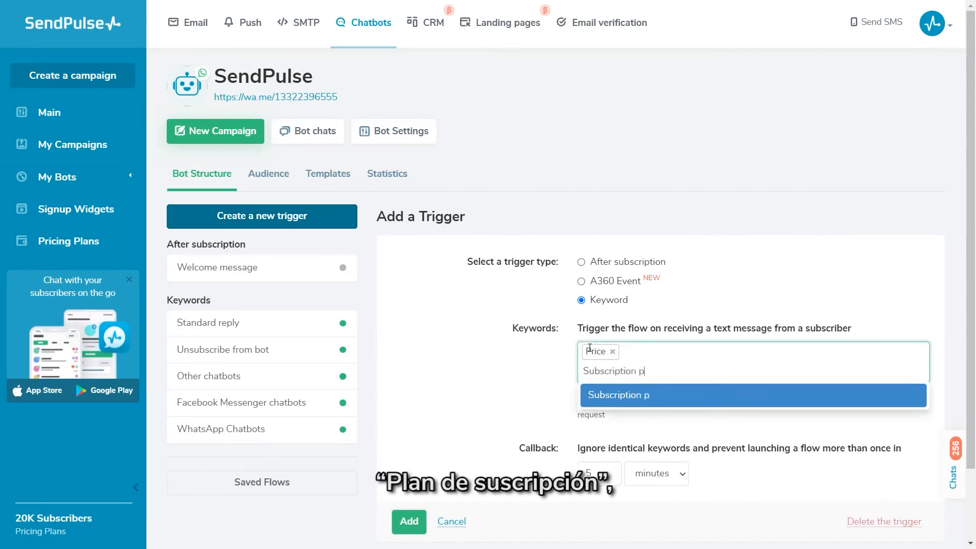
{"action": "key", "text": "Return"}
{"action": "type", "text": "Cost"}
{"action": "key", "text": "Return"}
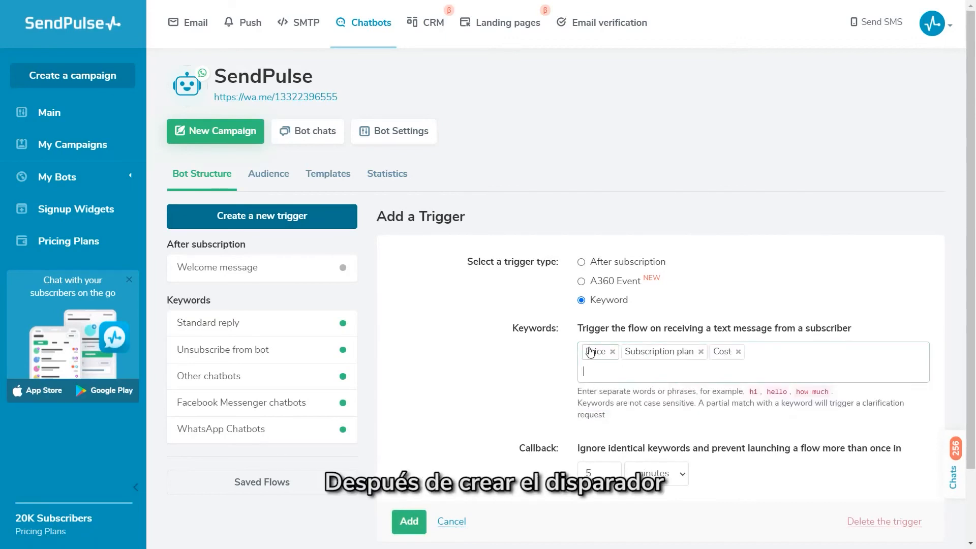
{"action": "left_click", "coordinate": [411, 522]}
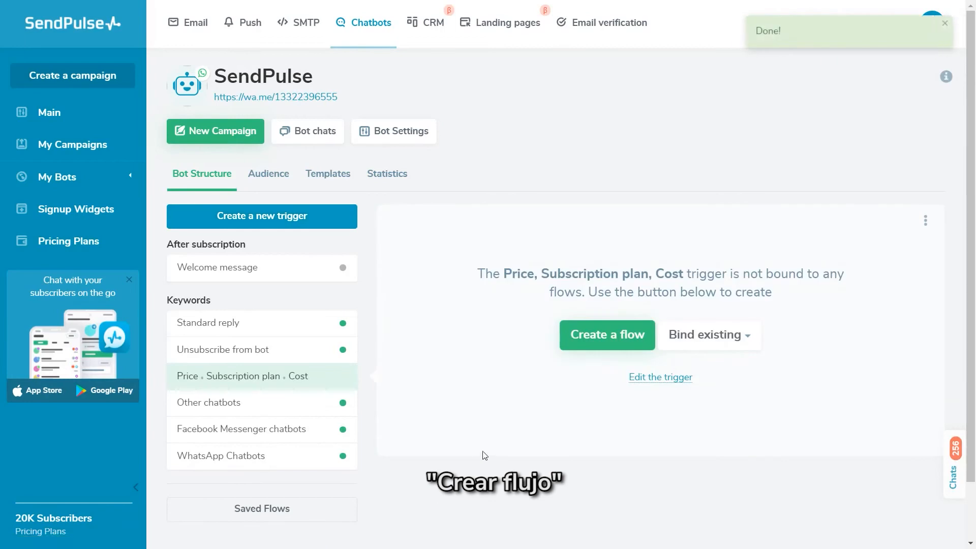
Step: Create the trigger's flow with the message "Which chatbots are you interested in? Reply with a number. 1. WhatsApp chatbots 2. Facebook Messenger chatbots 3. Other chatbots"
{"action": "left_click", "coordinate": [586, 335]}
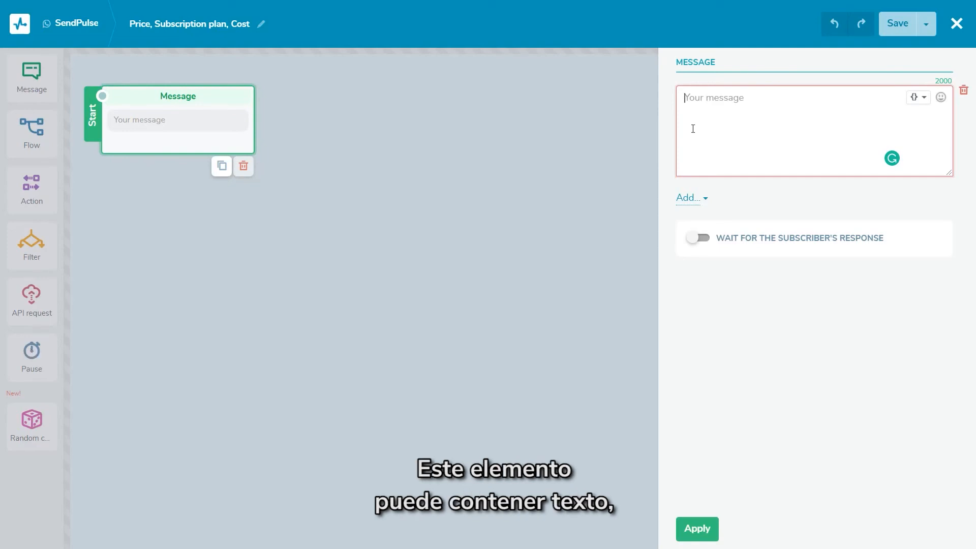
{"action": "type", "text": "Which chatbots are you interested in? Reply with a number. 1. WhatsApp chatbots 2. Facebook Messenger chatbots 3. Other chatbots"}
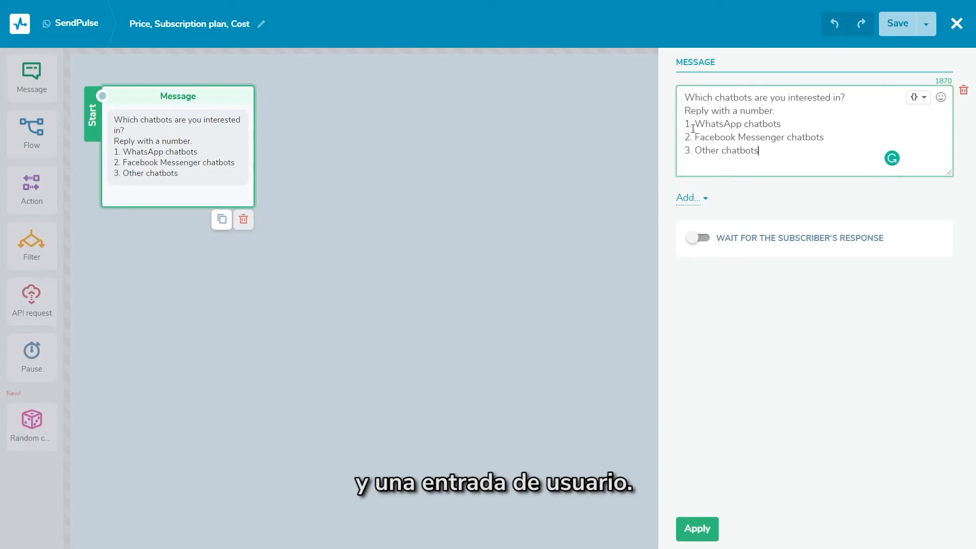
Step: Make the message wait for the subscriber's response and save the answer to a new variable named Item
{"action": "left_click", "coordinate": [699, 238]}
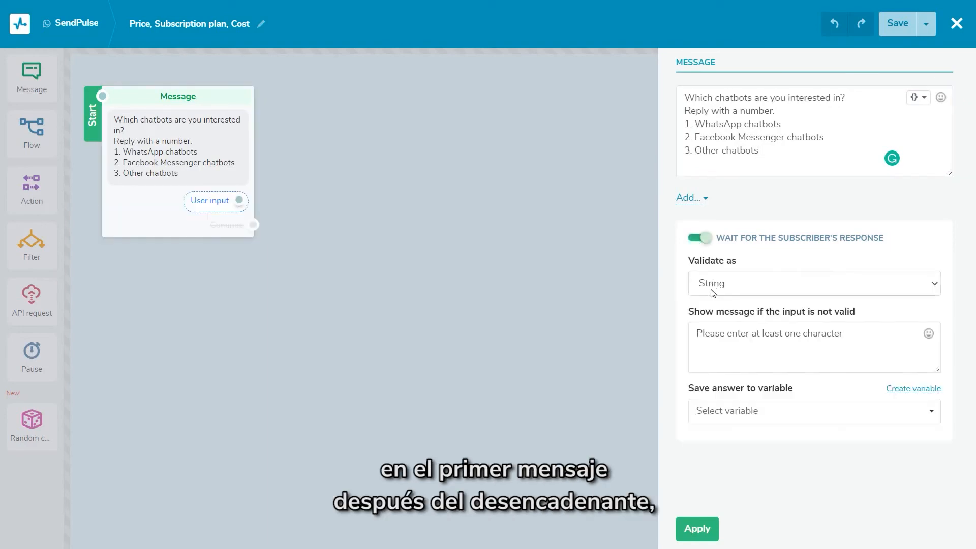
{"action": "left_click", "coordinate": [734, 413]}
{"action": "left_click", "coordinate": [736, 428]}
{"action": "left_click", "coordinate": [895, 389]}
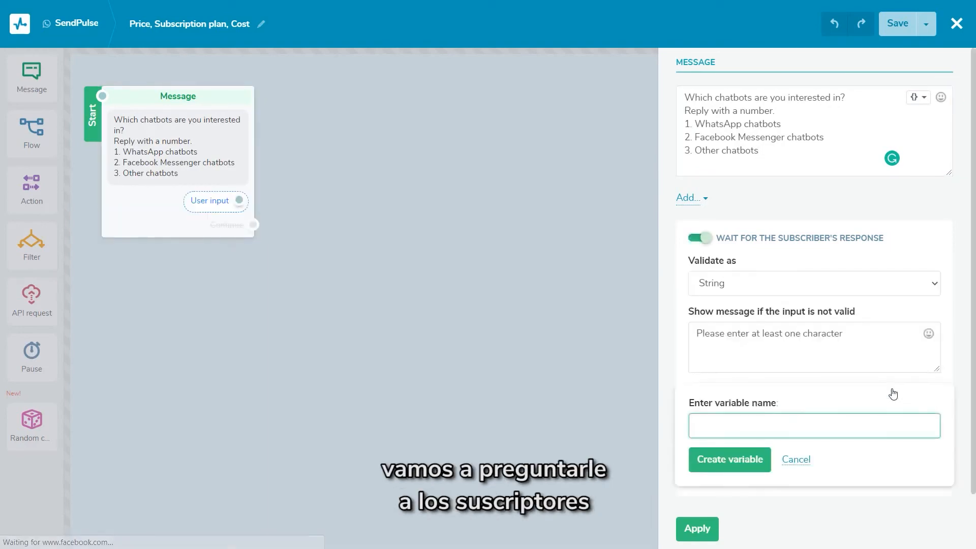
{"action": "type", "text": "Item"}
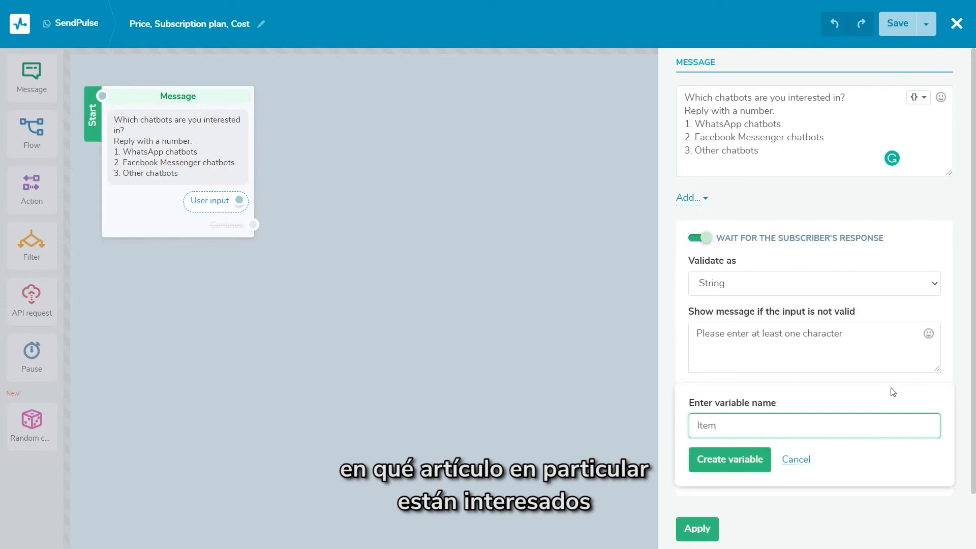
{"action": "left_click", "coordinate": [743, 460]}
{"action": "left_click", "coordinate": [706, 529]}
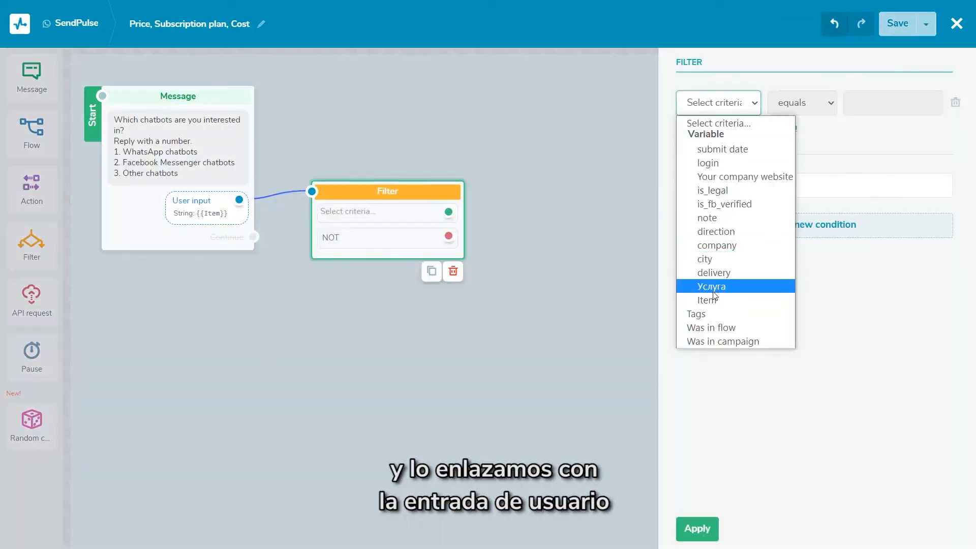
Step: Set the conditions of the filter linked to the user input to Item equals 1, Item equals 2 and Item equals 3
{"action": "left_click", "coordinate": [727, 283]}
{"action": "left_click", "coordinate": [802, 102]}
{"action": "left_click", "coordinate": [824, 151]}
{"action": "left_click", "coordinate": [893, 103]}
{"action": "type", "text": "1"}
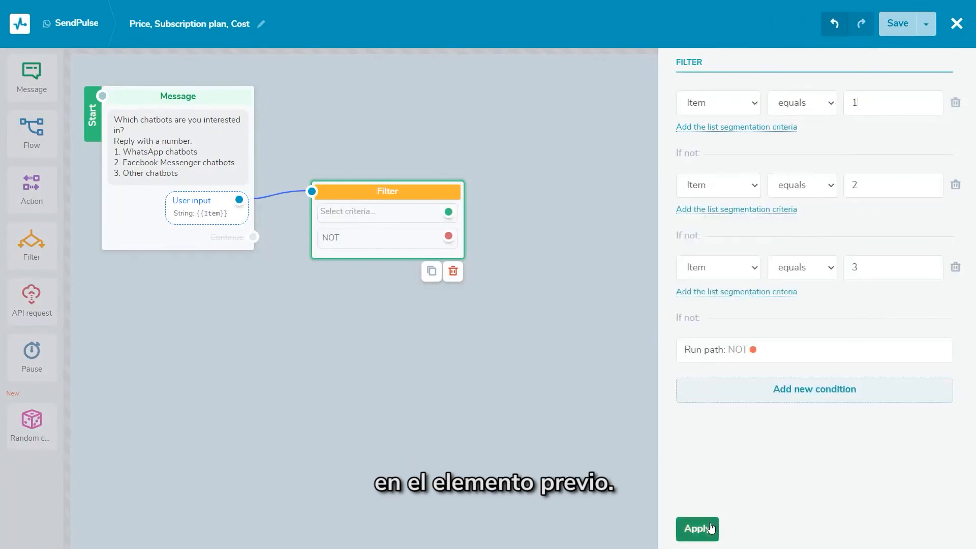
{"action": "left_click", "coordinate": [711, 524]}
Step: Add a Flow element linked to the filter's Item equals 1 branch and have it start the WhatsApp Chatbots flow
{"action": "left_click_drag", "start_coordinate": [65, 144], "coordinate": [551, 161]}
{"action": "left_click_drag", "start_coordinate": [448, 212], "coordinate": [510, 147]}
{"action": "left_click", "coordinate": [560, 166]}
{"action": "left_click", "coordinate": [751, 119]}
{"action": "left_click", "coordinate": [753, 187]}
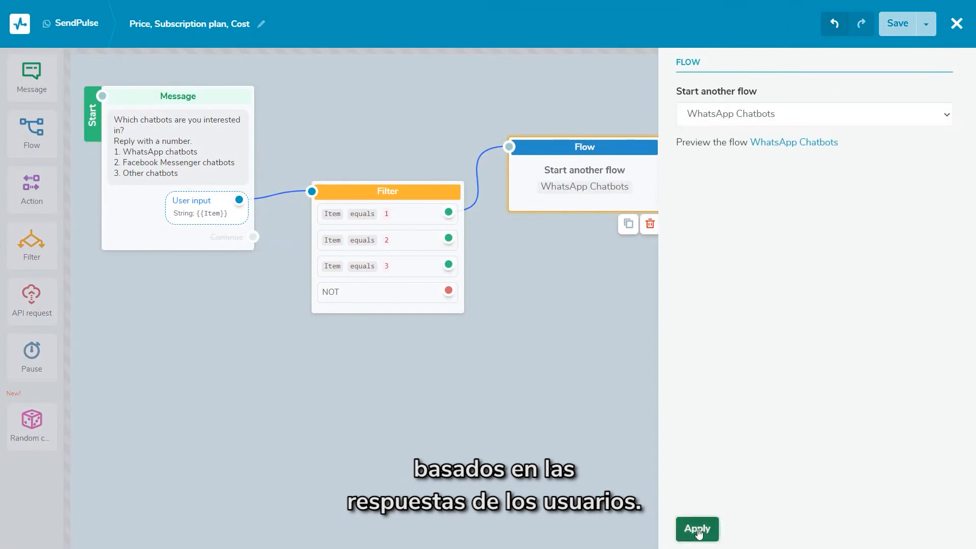
{"action": "left_click", "coordinate": [695, 528]}
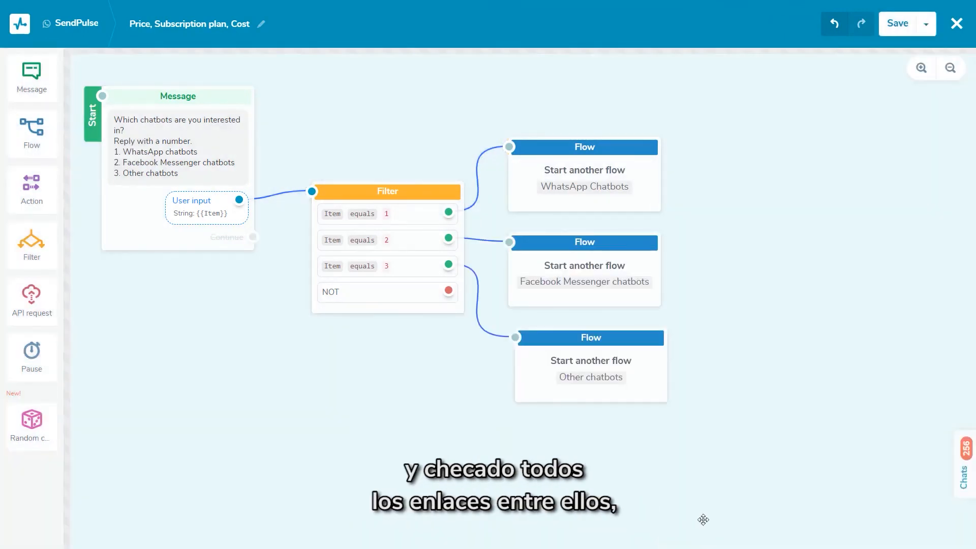
Step: Save the flow and send it to yourself as a test
{"action": "left_click", "coordinate": [927, 24]}
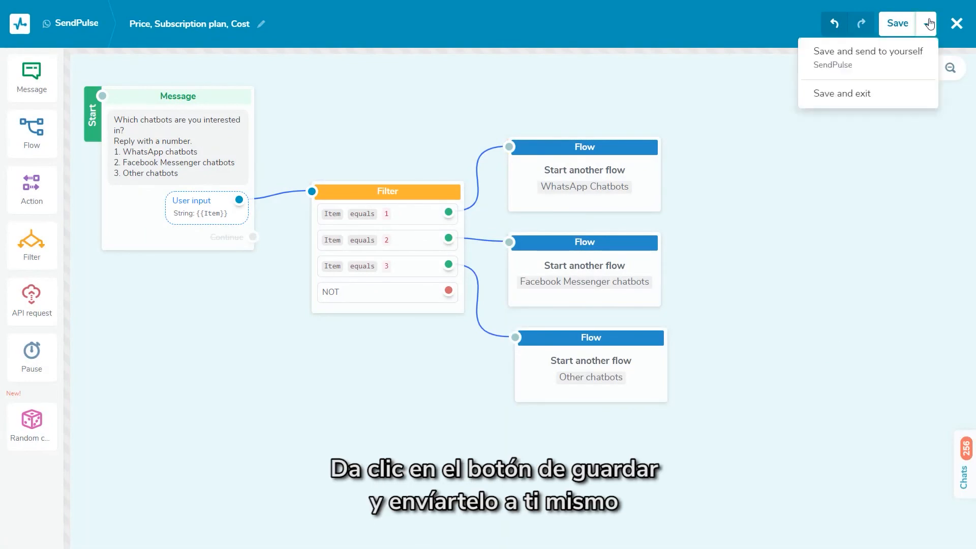
{"action": "left_click", "coordinate": [910, 51]}
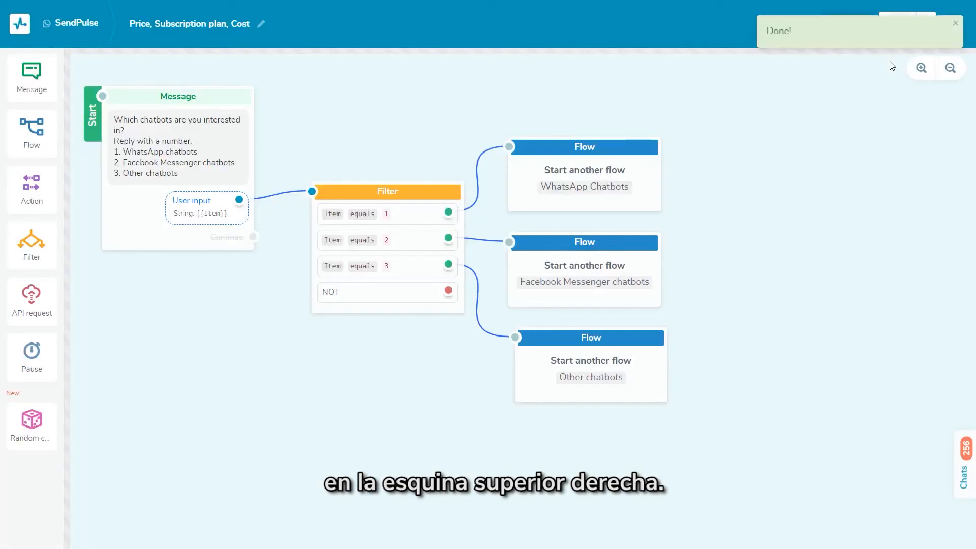
{"action": "left_click", "coordinate": [956, 26]}
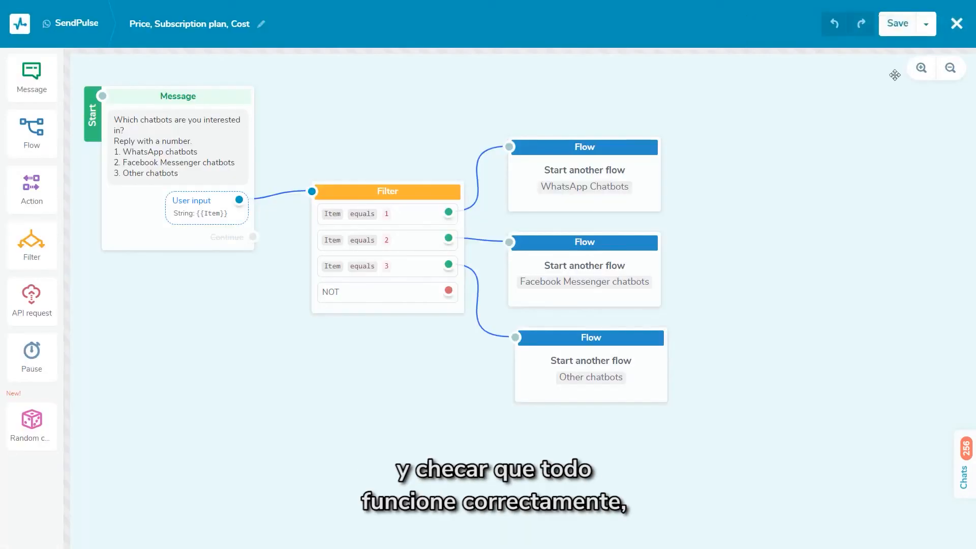
Step: Save the flow and exit the flow builder
{"action": "left_click", "coordinate": [927, 26]}
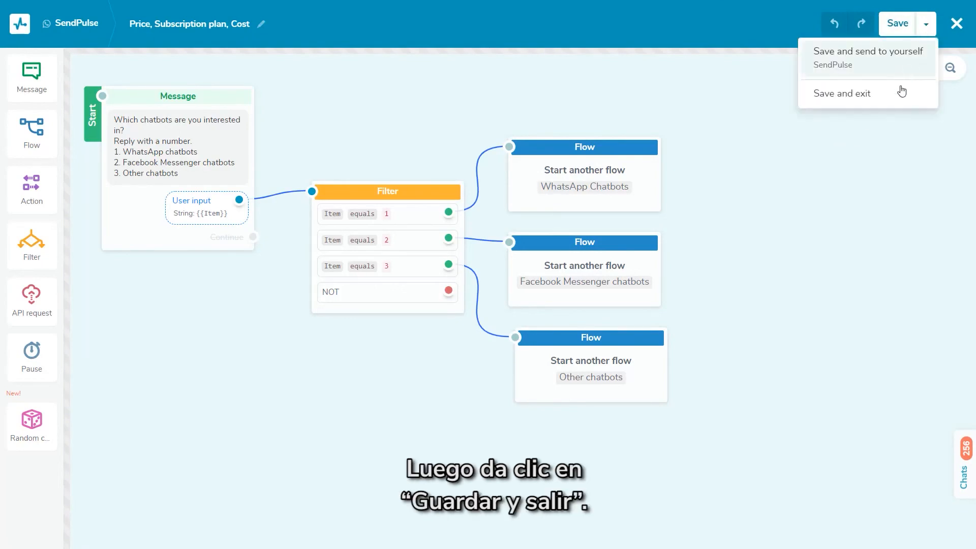